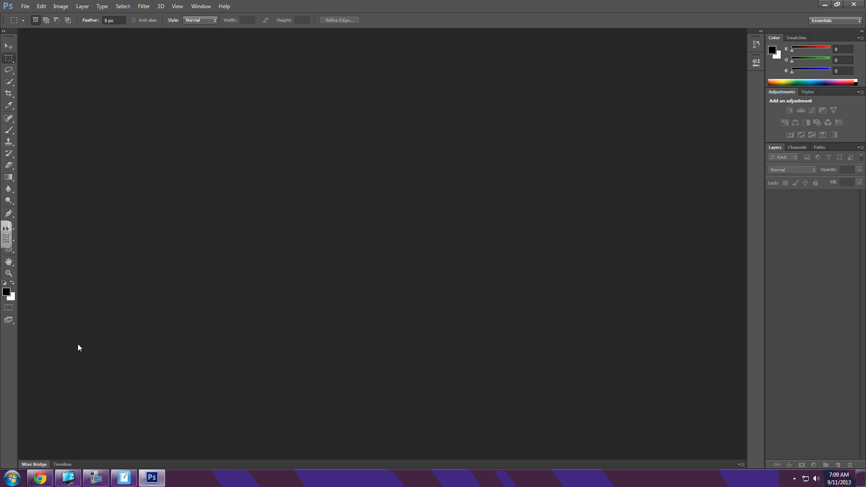
Switch to Chrome, open Google Search and search the web for "basketball"
left_click(41, 479)
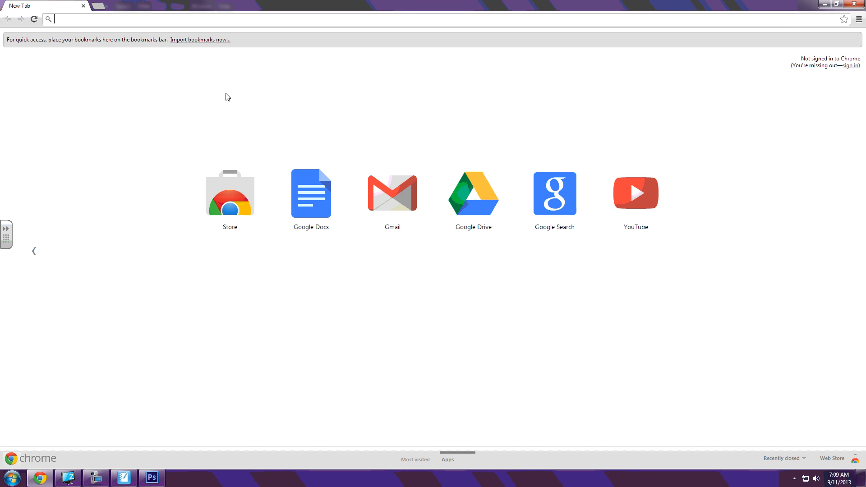
left_click(554, 195)
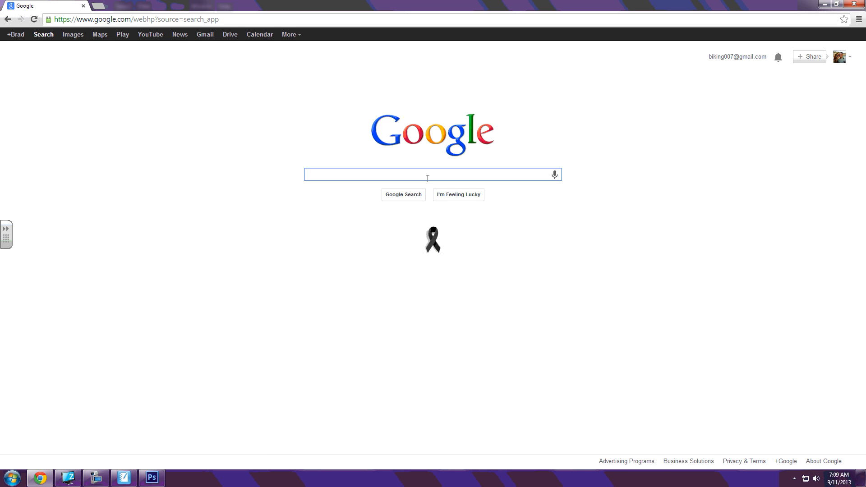
type("basket")
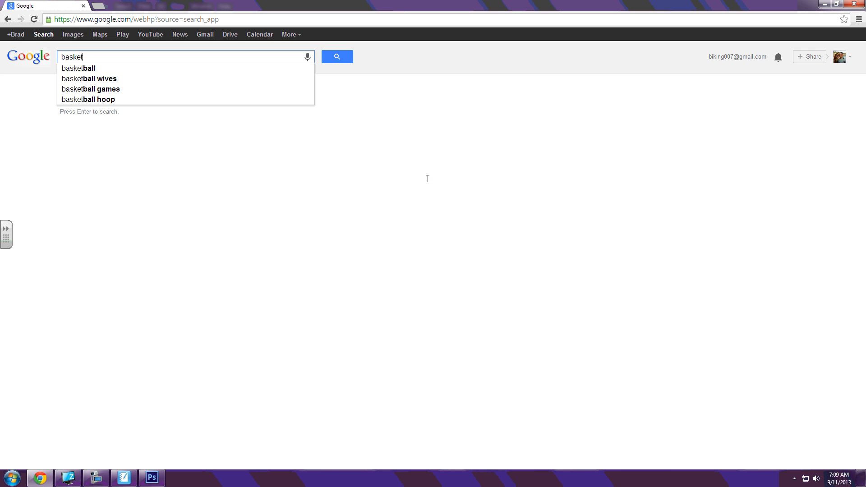
type("bal")
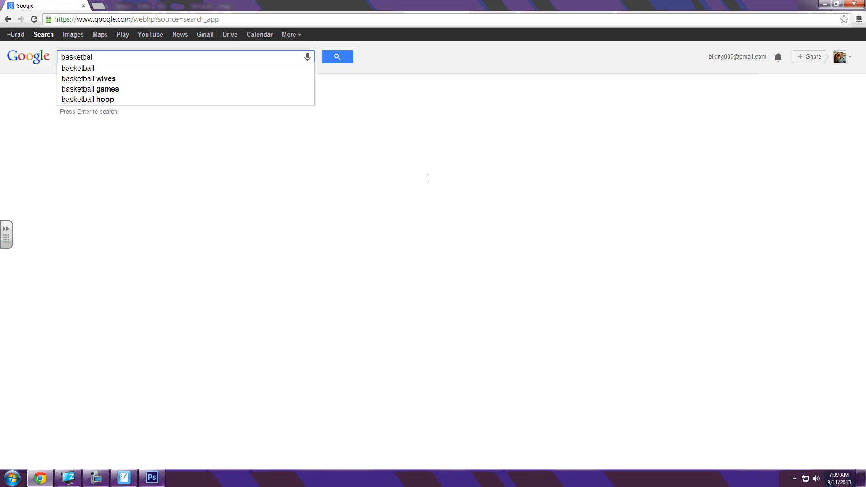
type("l")
key("Return")
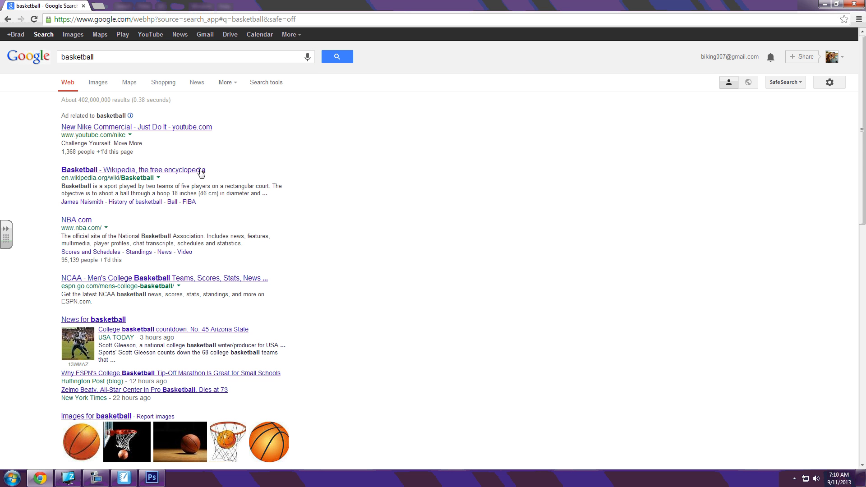
Show the image results for basketball and filter them to the Large size
left_click(101, 83)
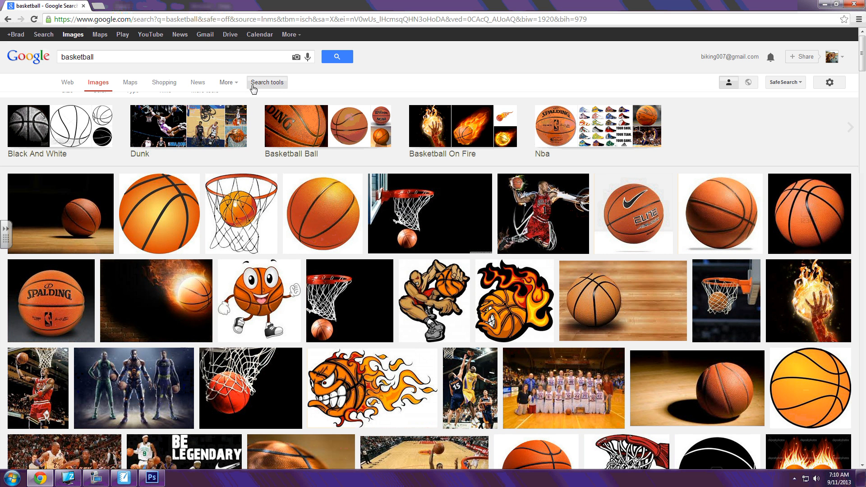
left_click(254, 85)
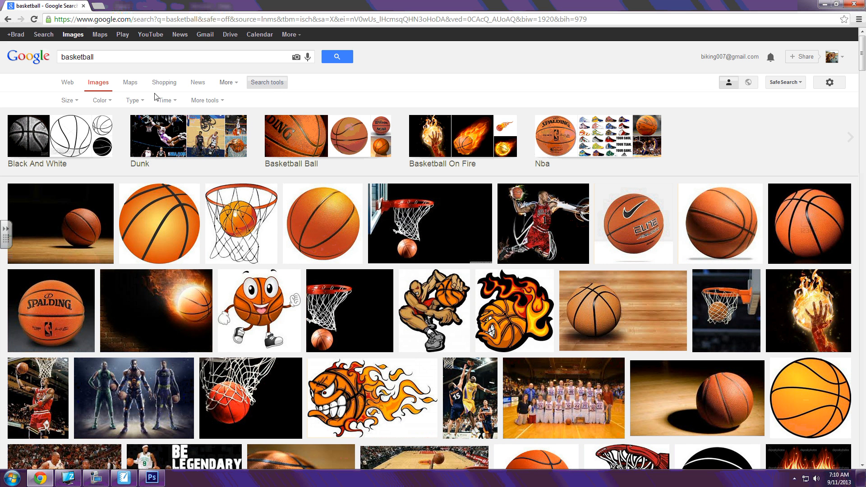
left_click(67, 100)
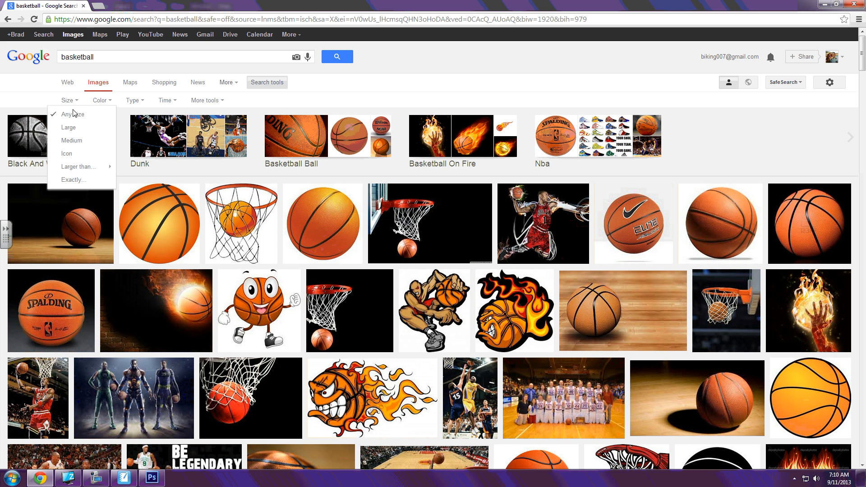
left_click(76, 128)
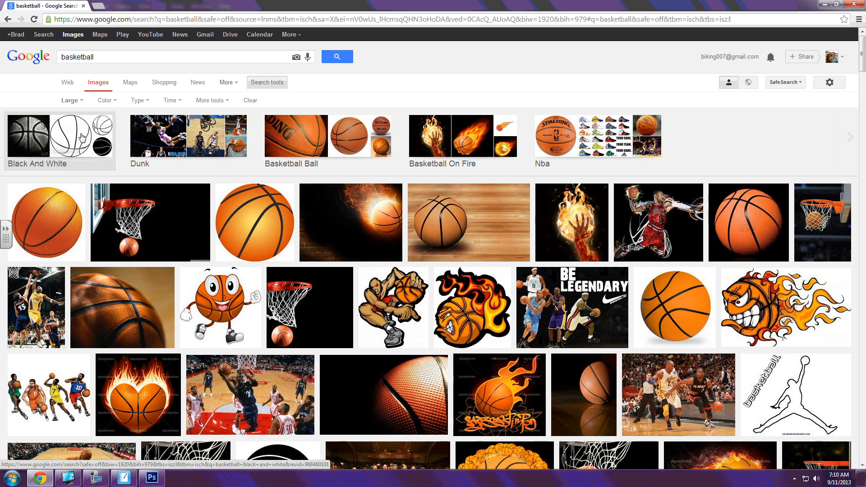
Open the original of the first basketball image on white and save it to the Desktop as basketball1.jpg
left_click(50, 218)
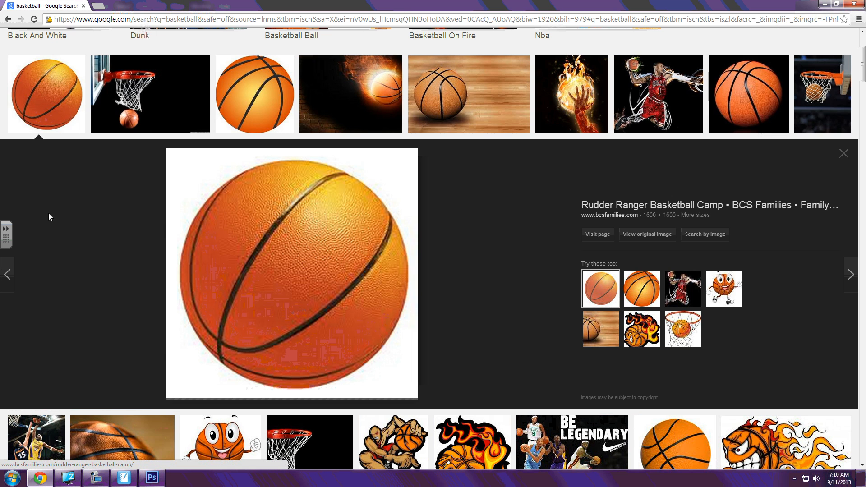
left_click(642, 235)
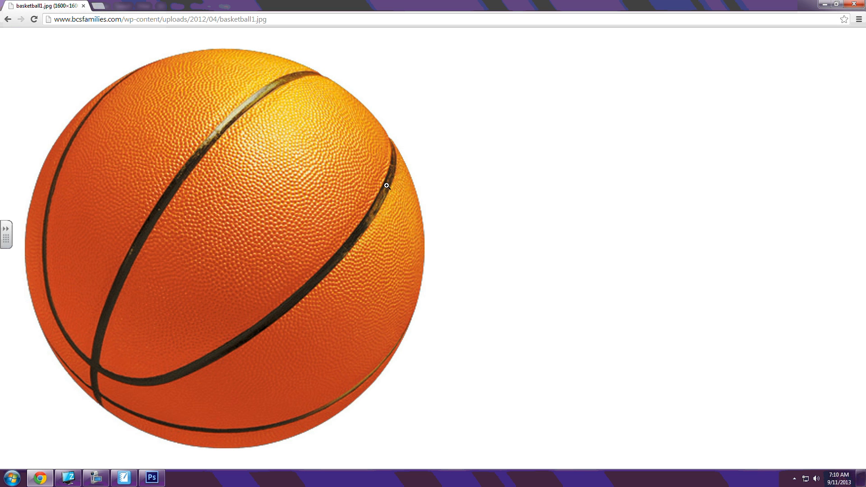
right_click(360, 197)
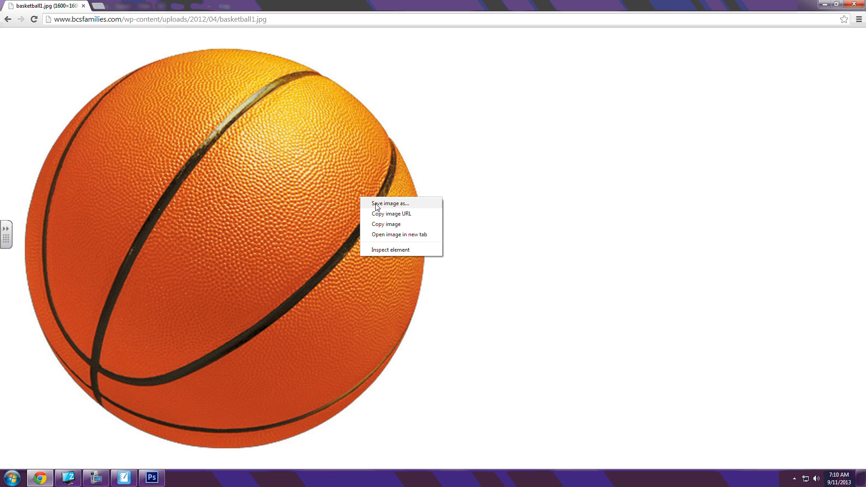
left_click(377, 204)
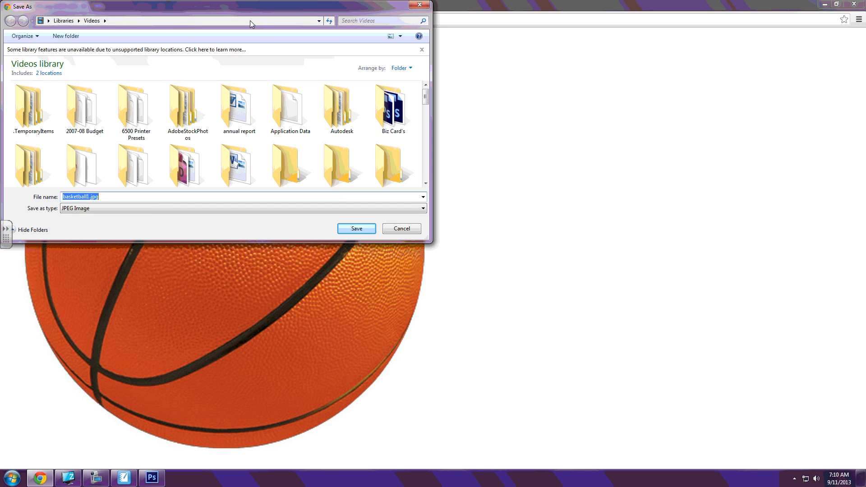
left_click(48, 20)
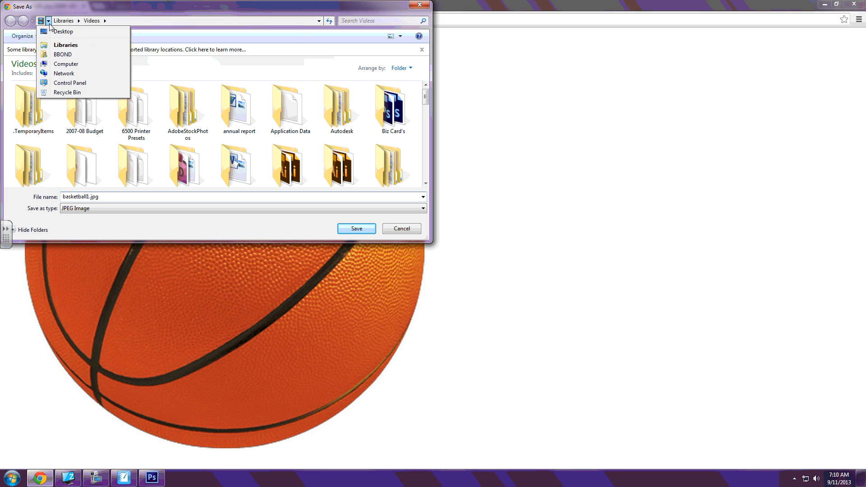
left_click(61, 32)
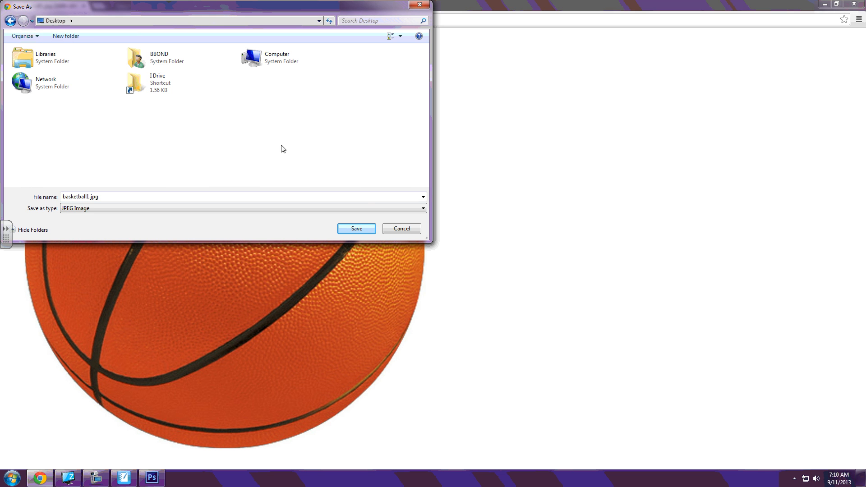
left_click(349, 229)
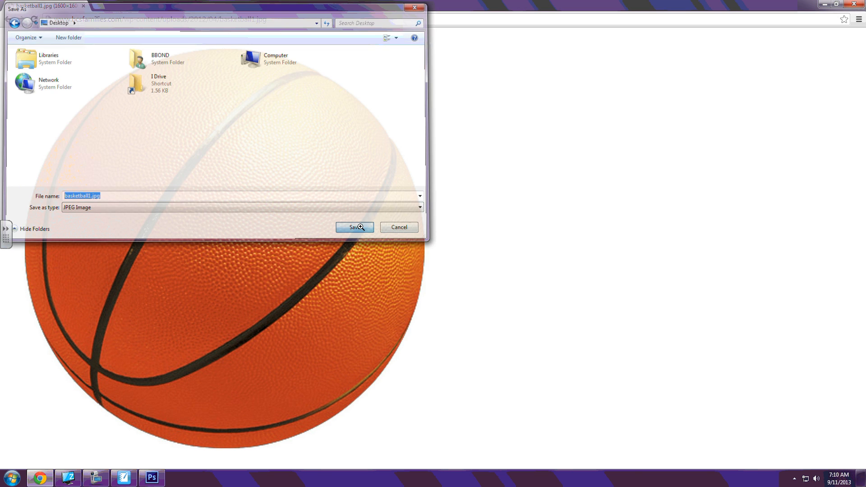
Switch to Photoshop, open basketball1.jpg from the Desktop and detach the Layers panel beside the image
left_click(157, 483)
left_click(26, 6)
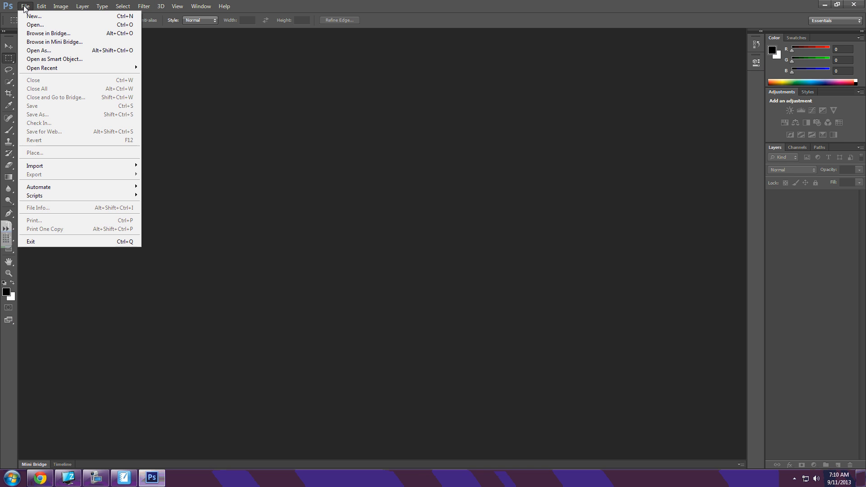
left_click(39, 25)
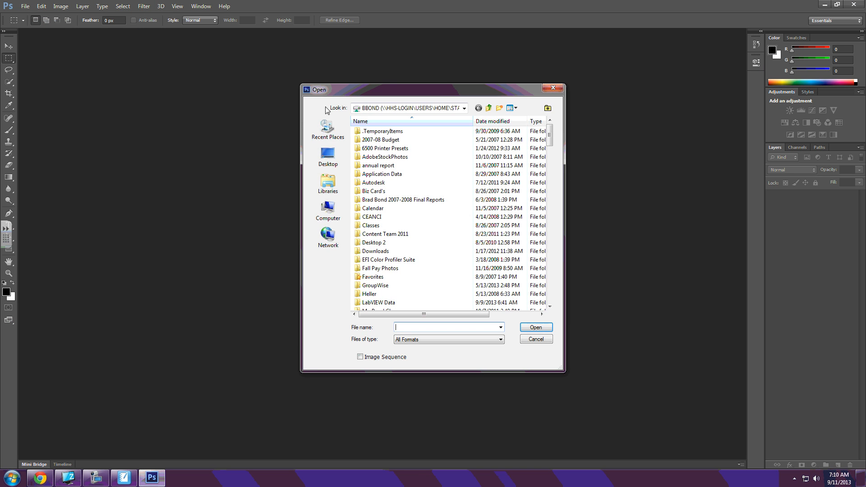
left_click(328, 152)
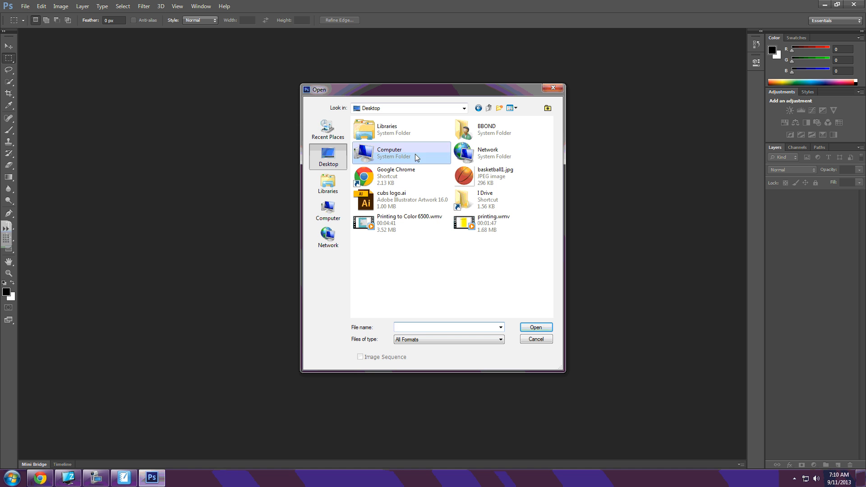
left_click(464, 178)
left_click(536, 327)
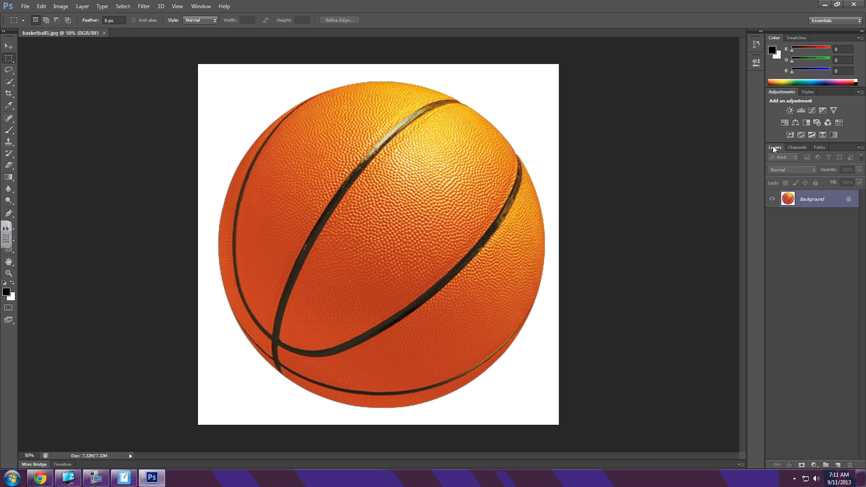
left_click_drag(774, 147, 590, 140)
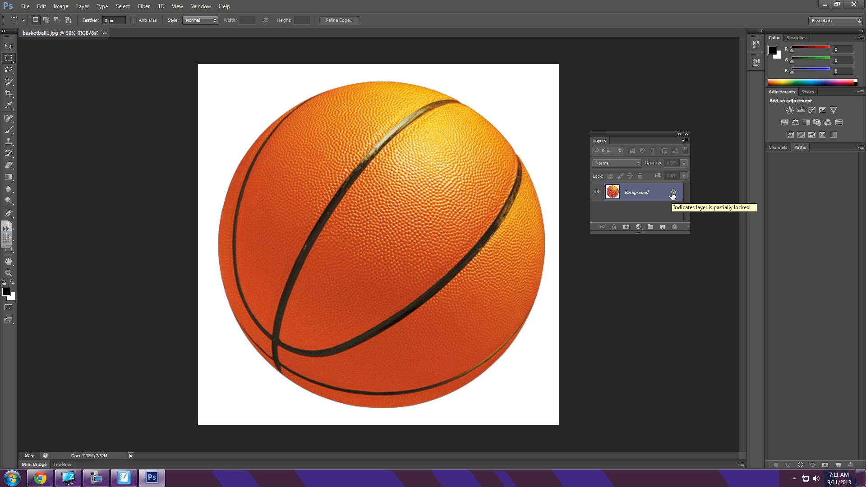
Try converting the locked Background into a regular layer with the default name, and undo the conversion
double_click(672, 194)
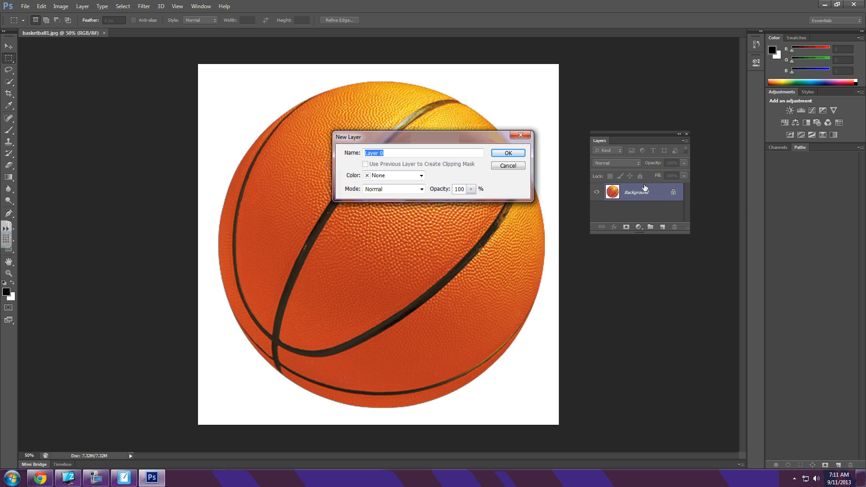
left_click(522, 153)
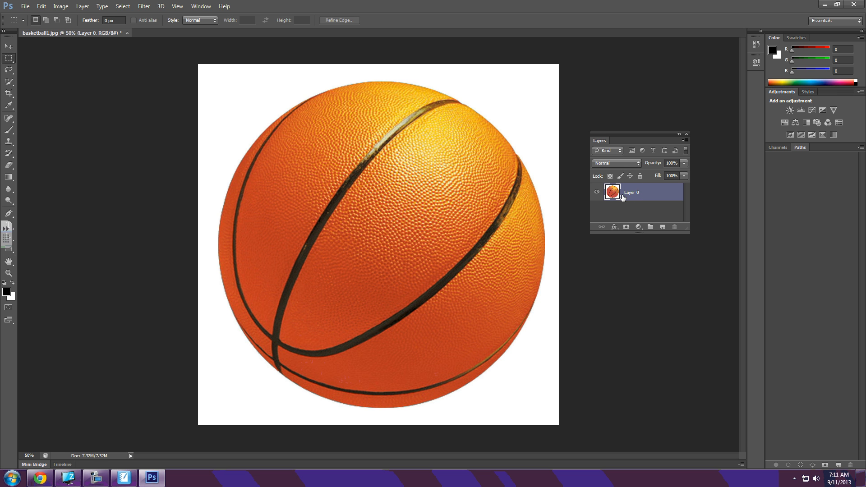
key("ctrl+z")
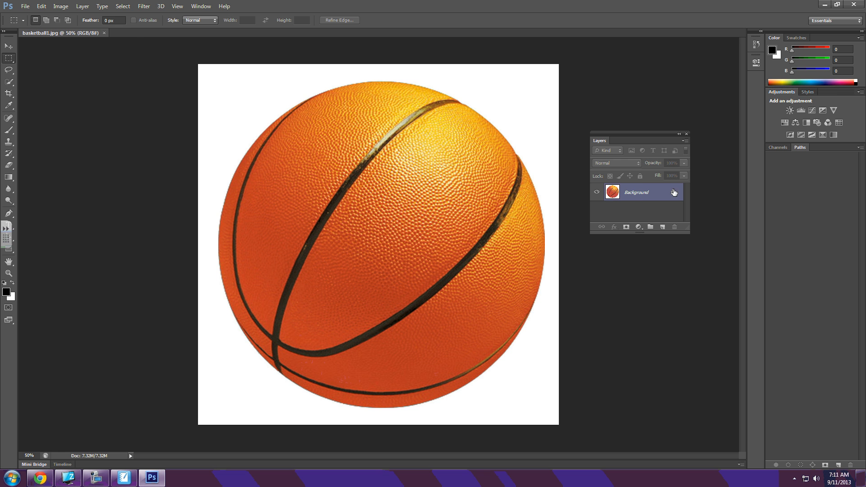
Convert the locked Background into a regular layer named "basketball" and detach the toolbox so it floats beside the image
double_click(666, 194)
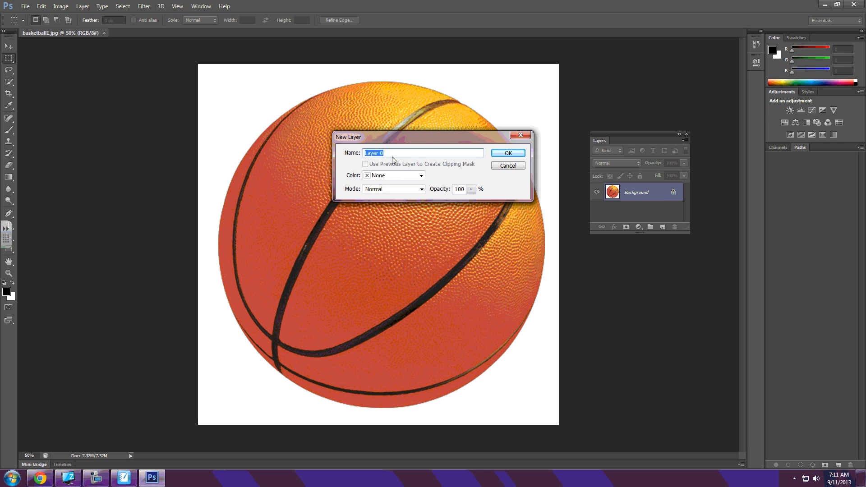
type("basketball")
key("Return")
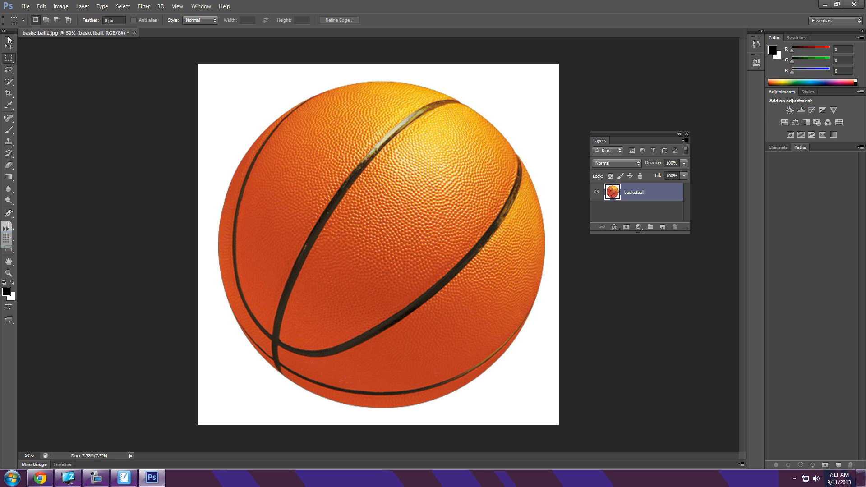
left_click_drag(6, 34, 104, 75)
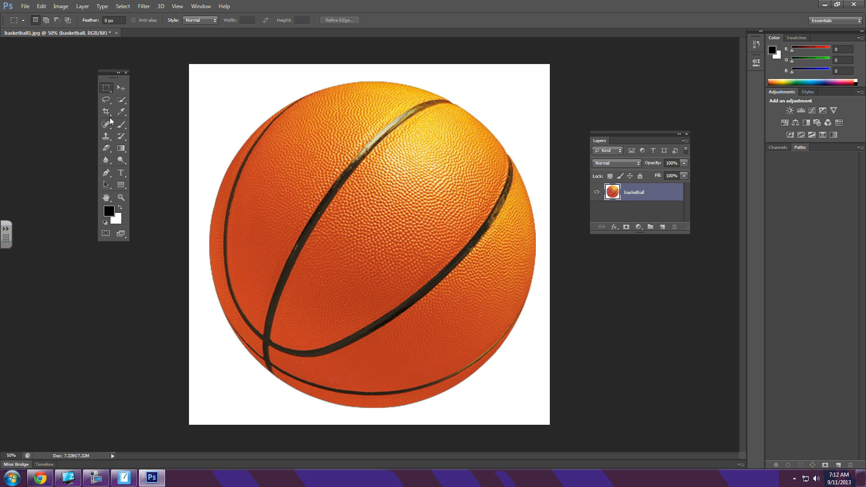
Try removing the white area around the ball by selecting it with the Magic Wand and deleting it
left_click(120, 99)
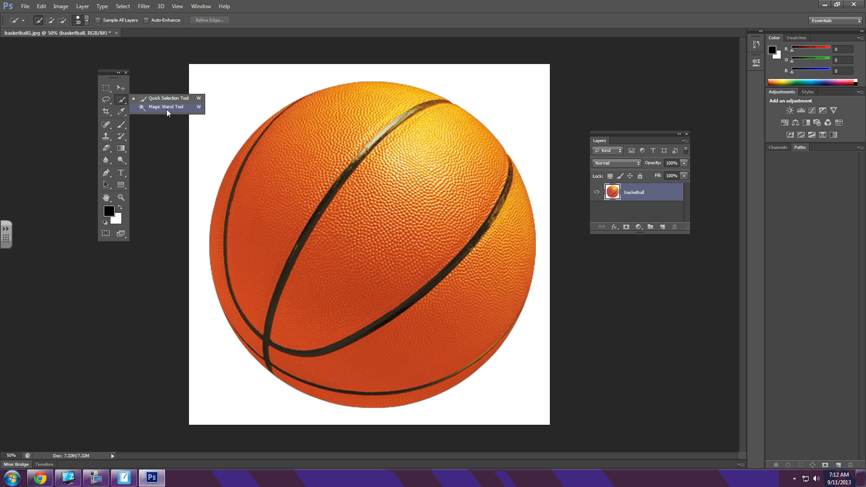
left_click(166, 107)
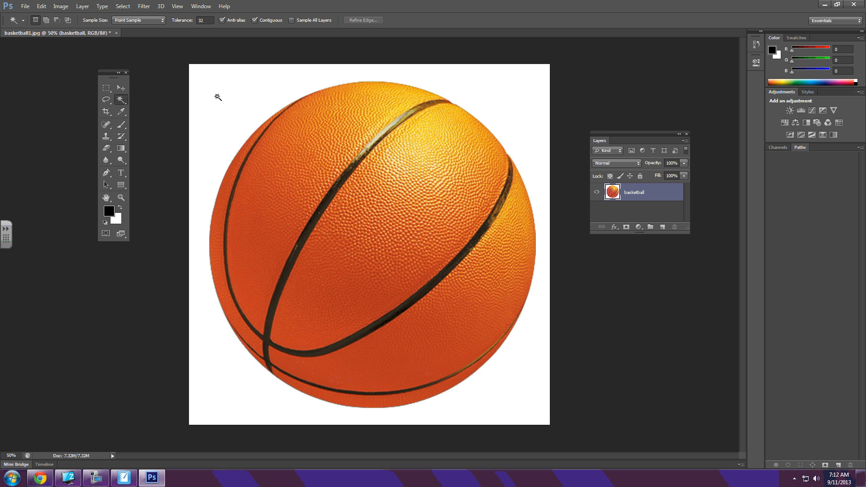
left_click(219, 99)
key("Delete")
key("ctrl+d")
Try erasing the white area beside the ball's upper edge with the Background Eraser, and undo the stroke
left_click(106, 137)
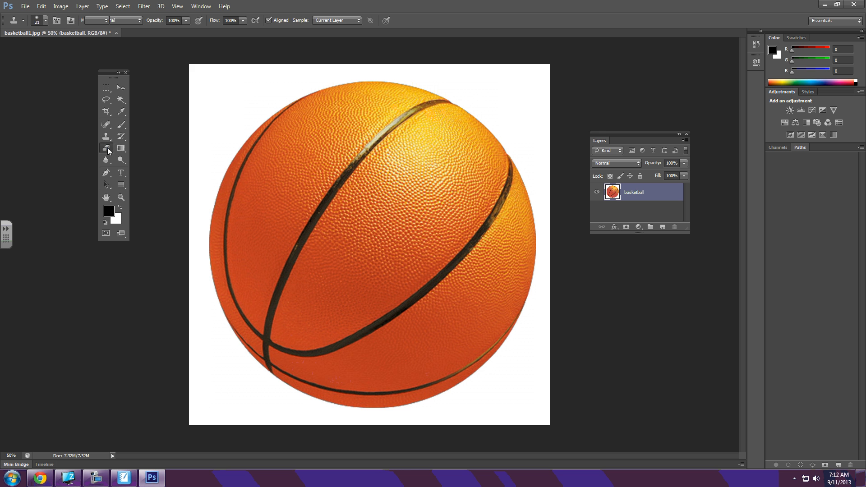
left_click(107, 148)
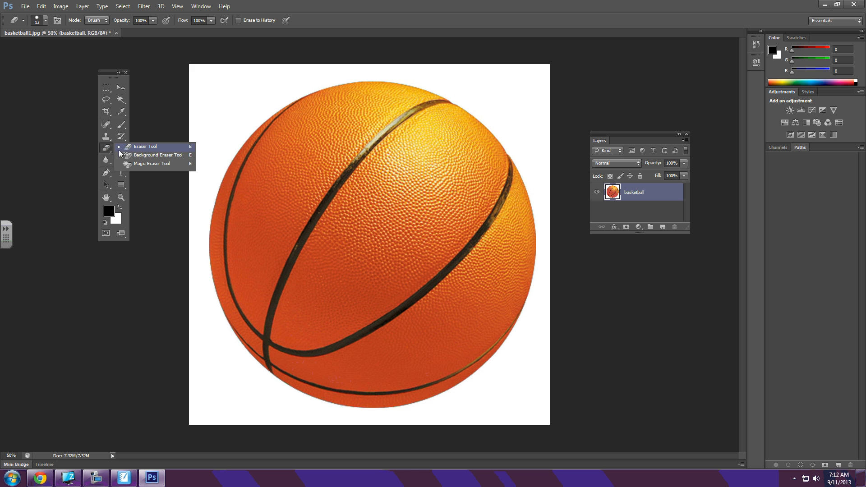
left_click(166, 156)
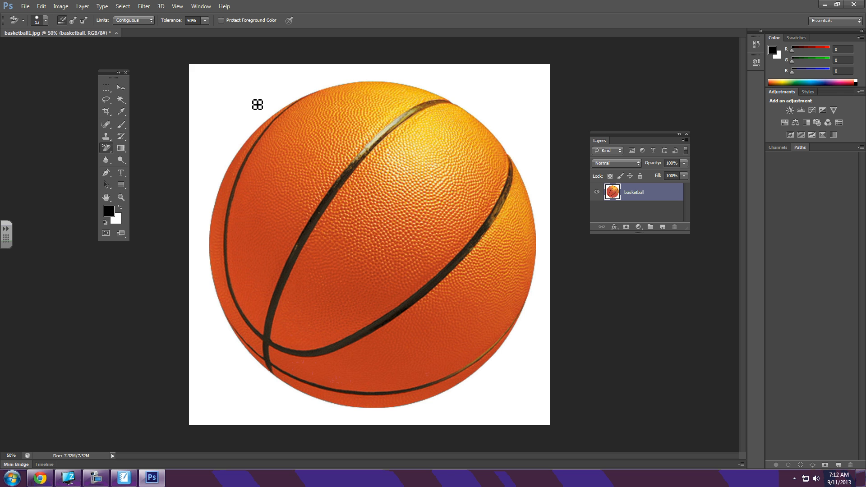
mouse_move(254, 99)
left_mouse_down()
mouse_move(225, 128)
mouse_move(217, 123)
mouse_move(226, 103)
mouse_move(252, 87)
mouse_move(232, 107)
mouse_move(249, 102)
mouse_move(217, 125)
left_mouse_up()
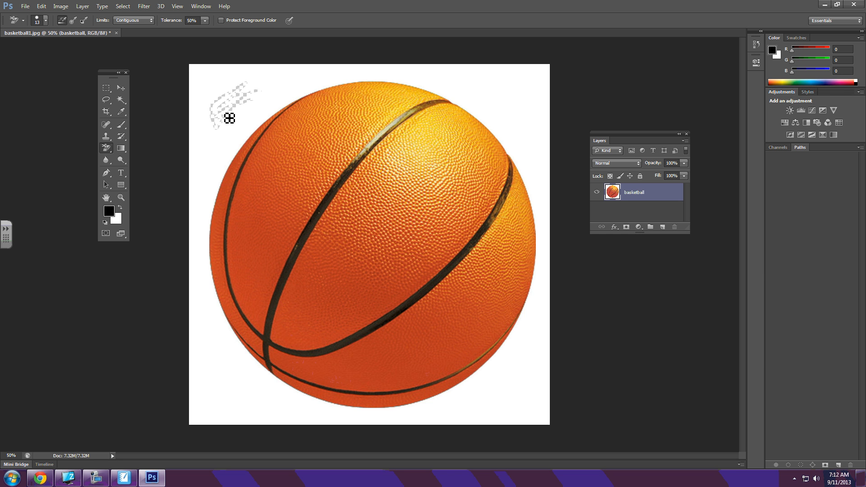
key("ctrl+z")
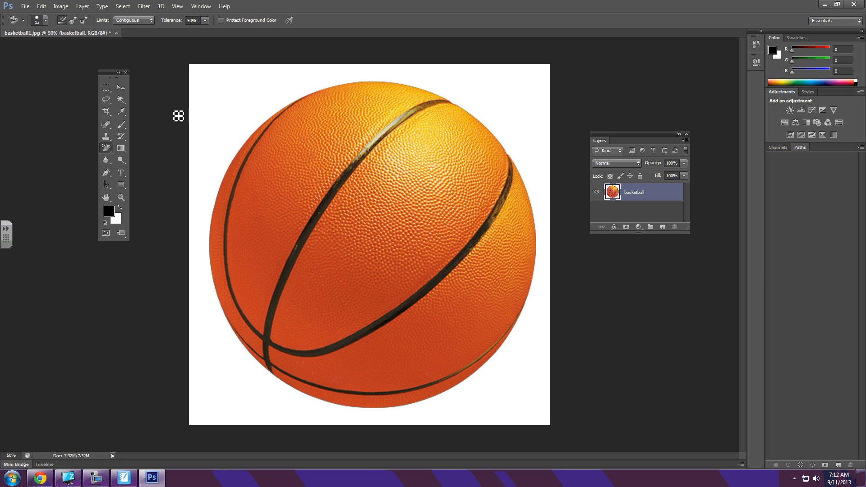
Erase the entire white background around the basketball to transparency with the Magic Eraser
left_click(106, 148)
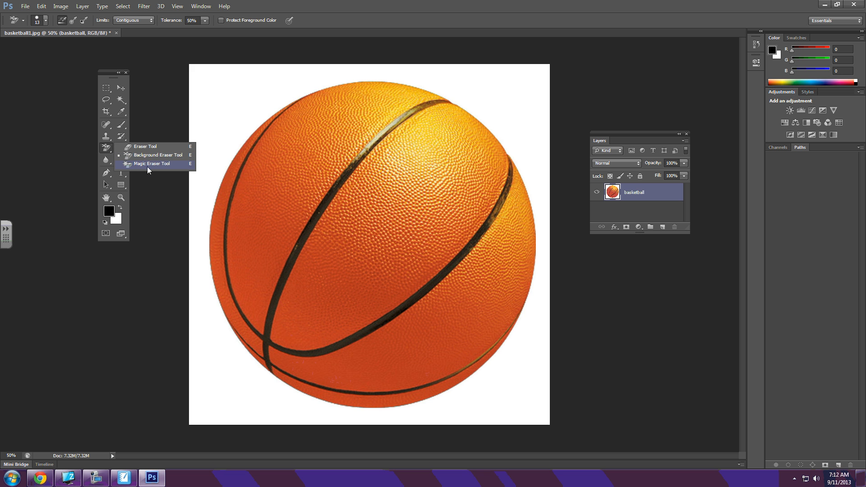
left_click(148, 164)
left_click(231, 112)
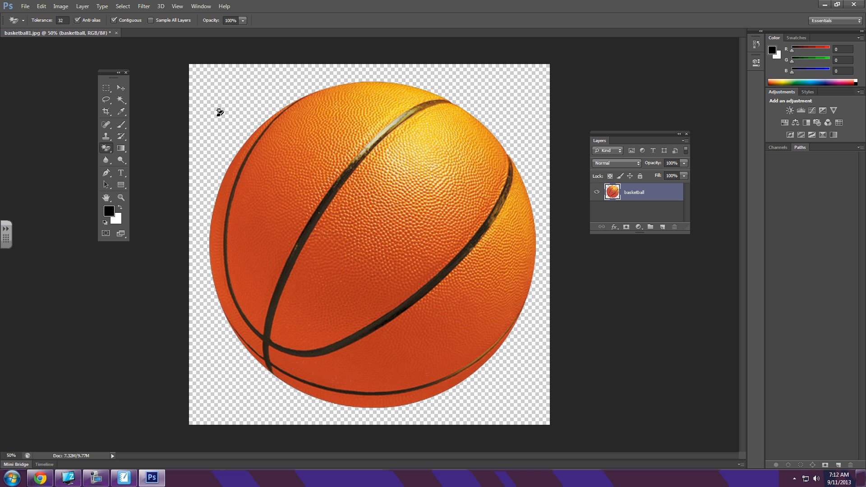
Save the image to the Desktop as basketball1.psd in Photoshop format with layers and Maximize Compatibility on
left_click(24, 8)
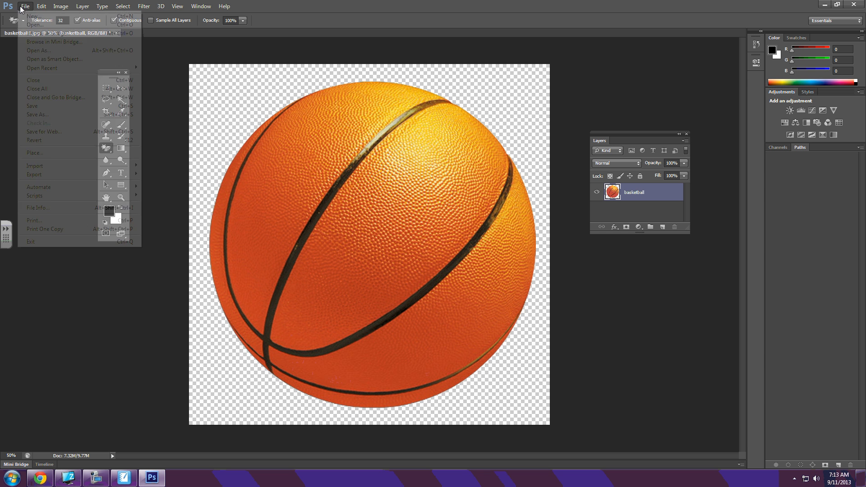
left_click(45, 115)
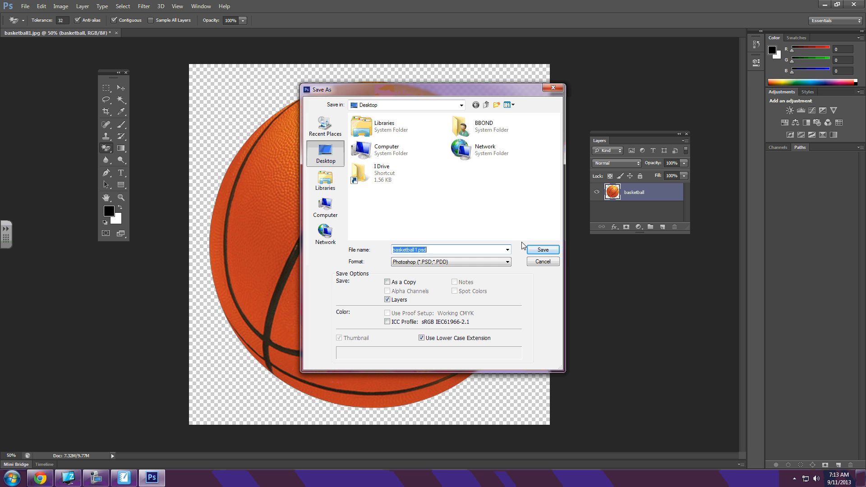
left_click(544, 250)
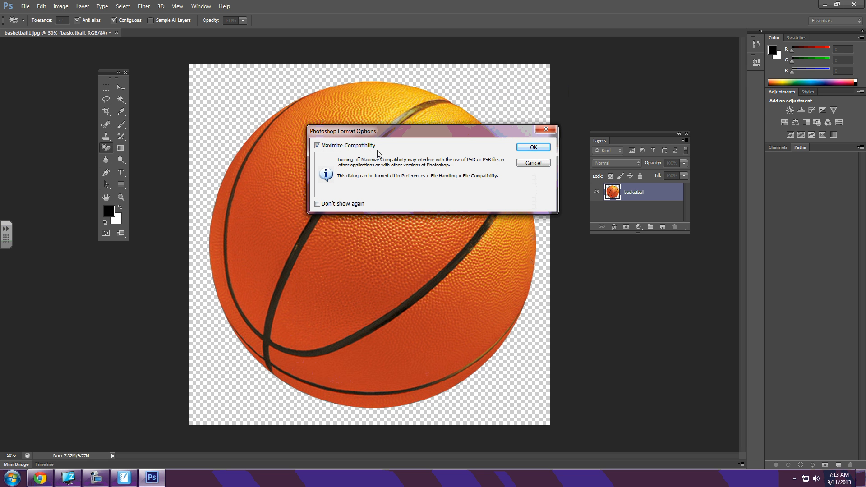
left_click(533, 147)
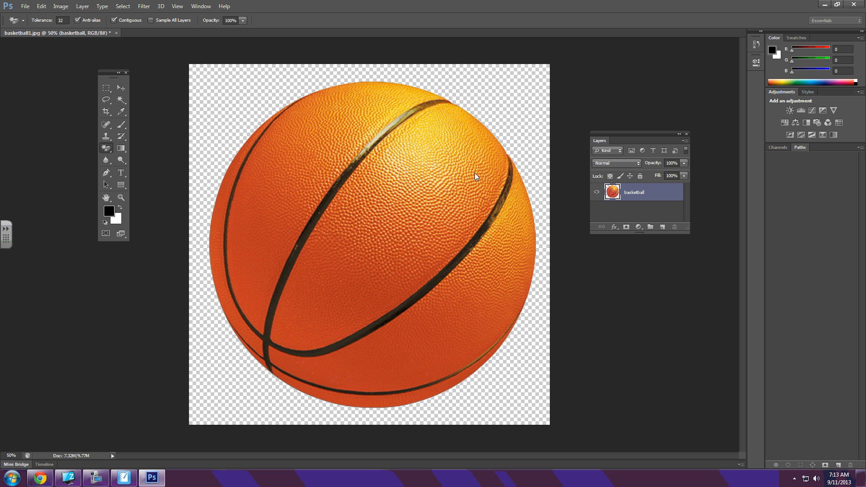